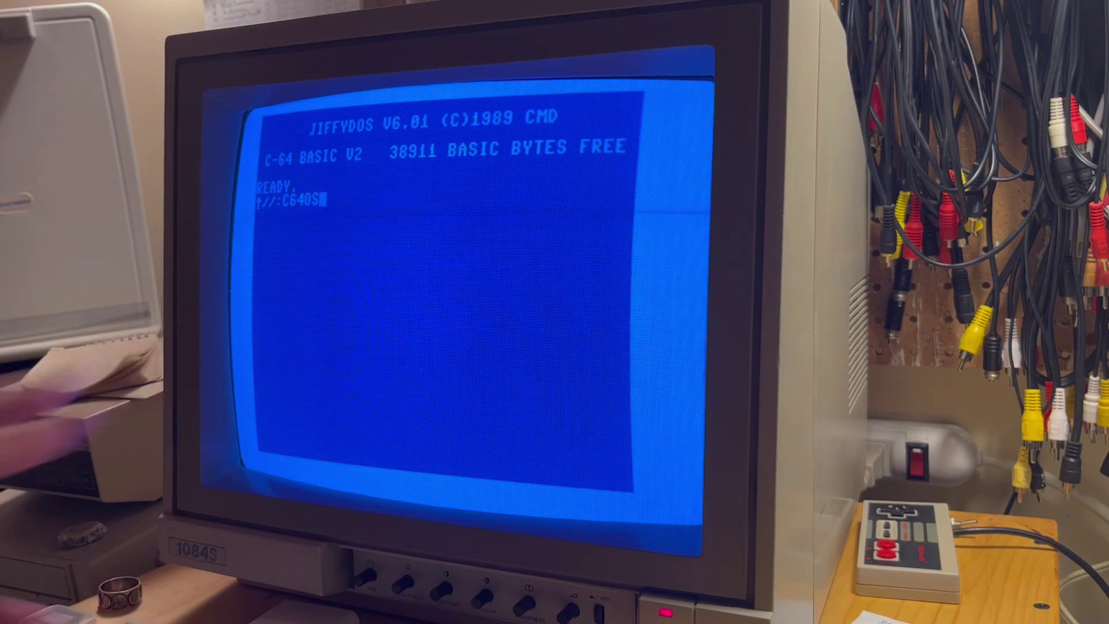
# Boot C64 OS from the READY prompt with //:C64OS to reach the App Launcher.
pyautogui.press('Return')
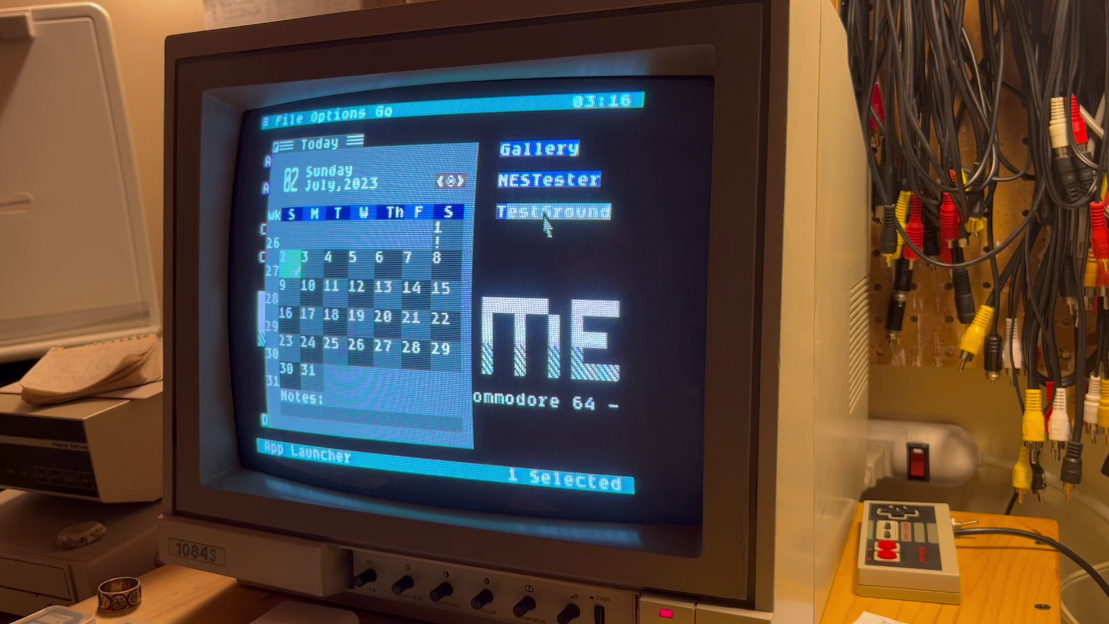
# Launch TestGround, return to the launcher home via System > Go Home, then relaunch TestGround.
pyautogui.doubleClick(546, 224)
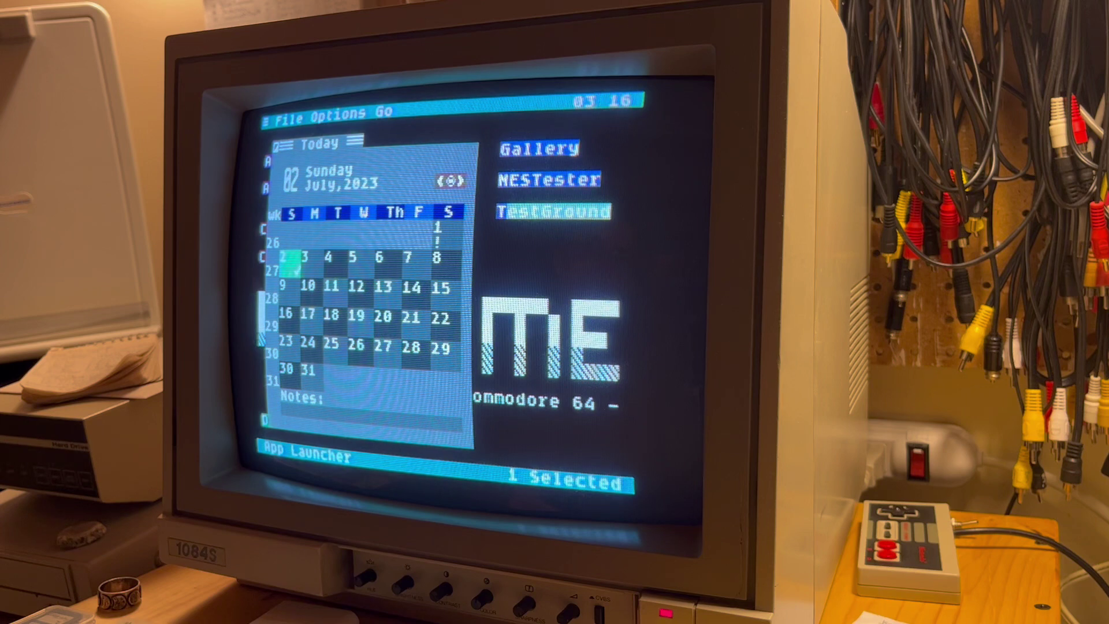
pyautogui.doubleClick(546, 224)
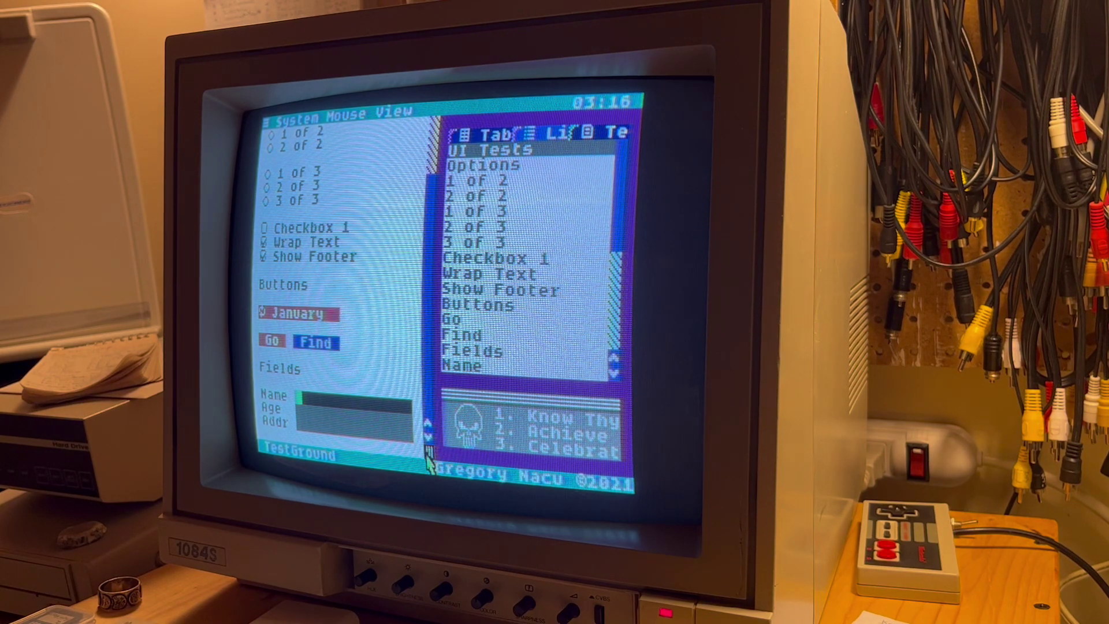
pyautogui.click(299, 116)
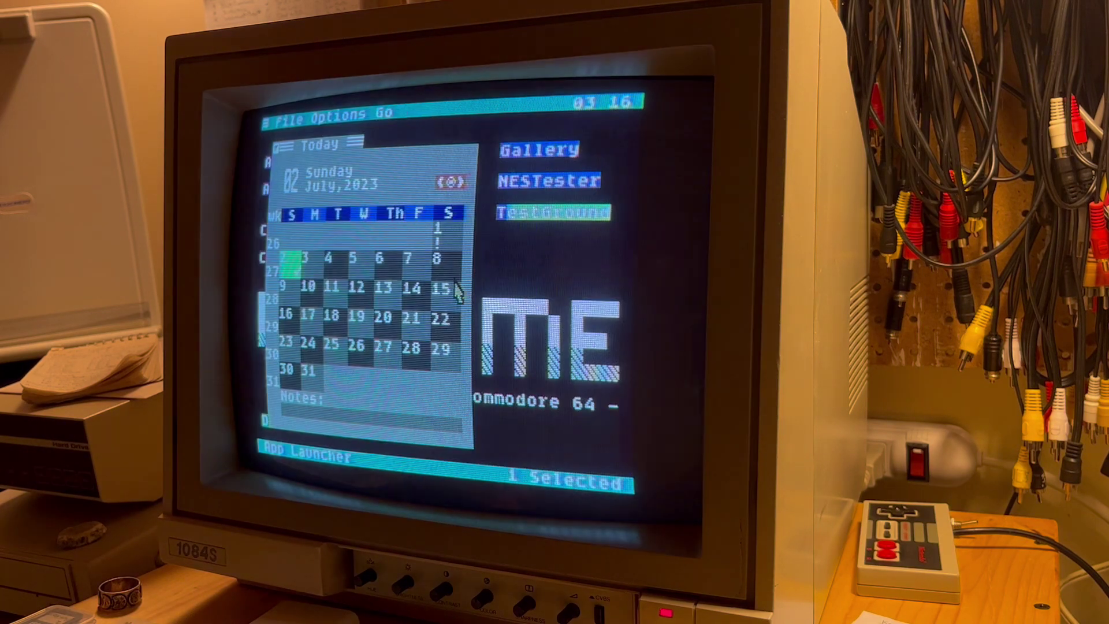
pyautogui.doubleClick(521, 217)
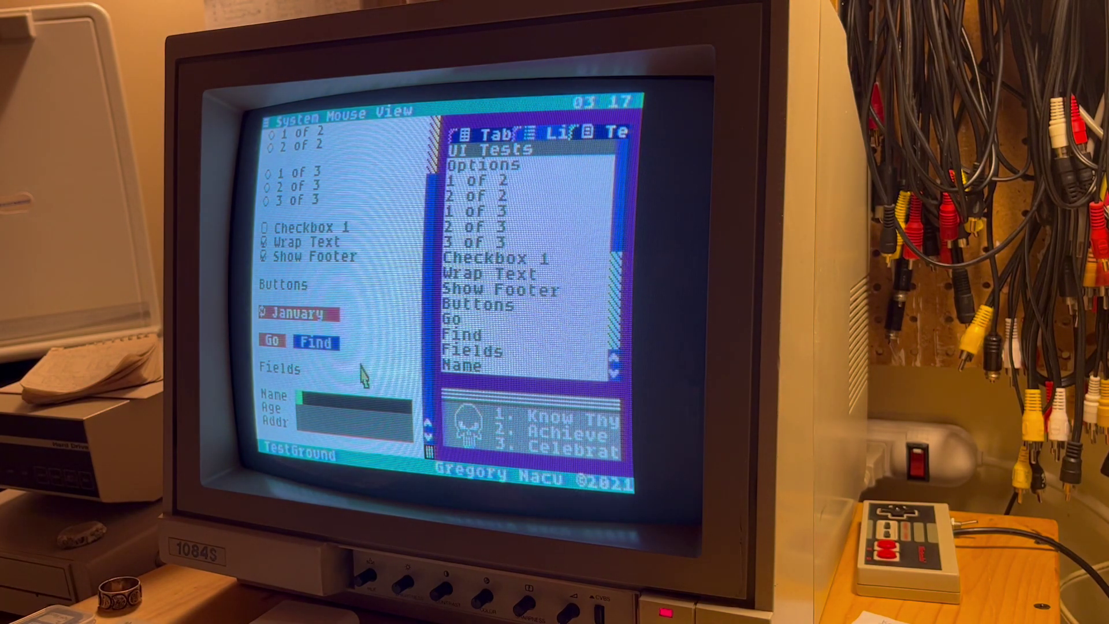
pyautogui.write('How are')
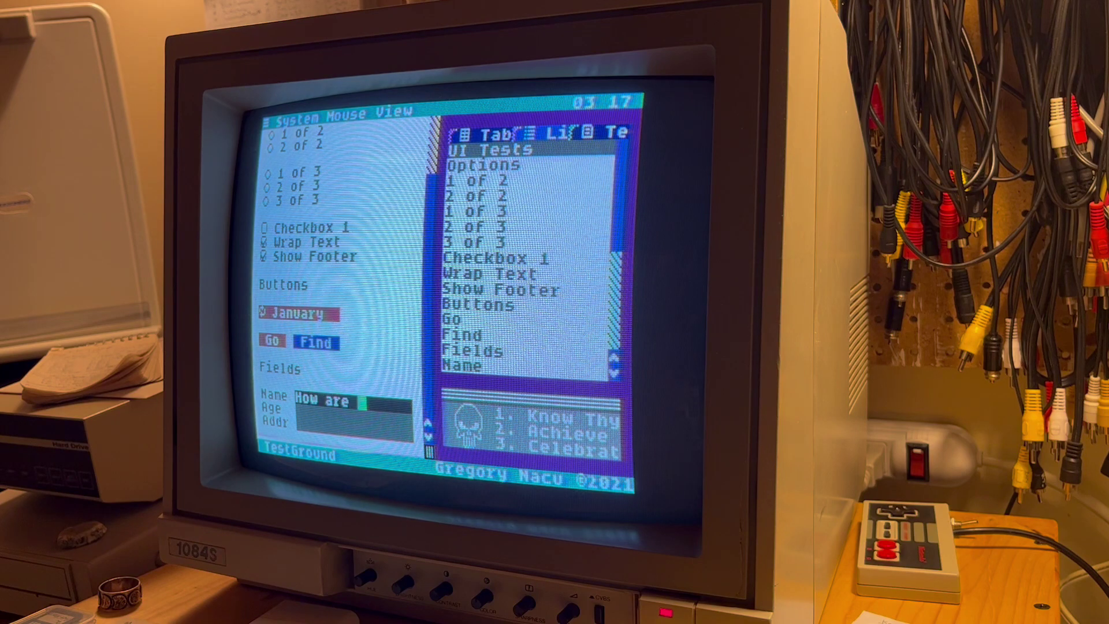
pyautogui.write(' you?')
# Select all of the Name field's "How are you?" text.
pyautogui.hotkey('ctrl', 'a')
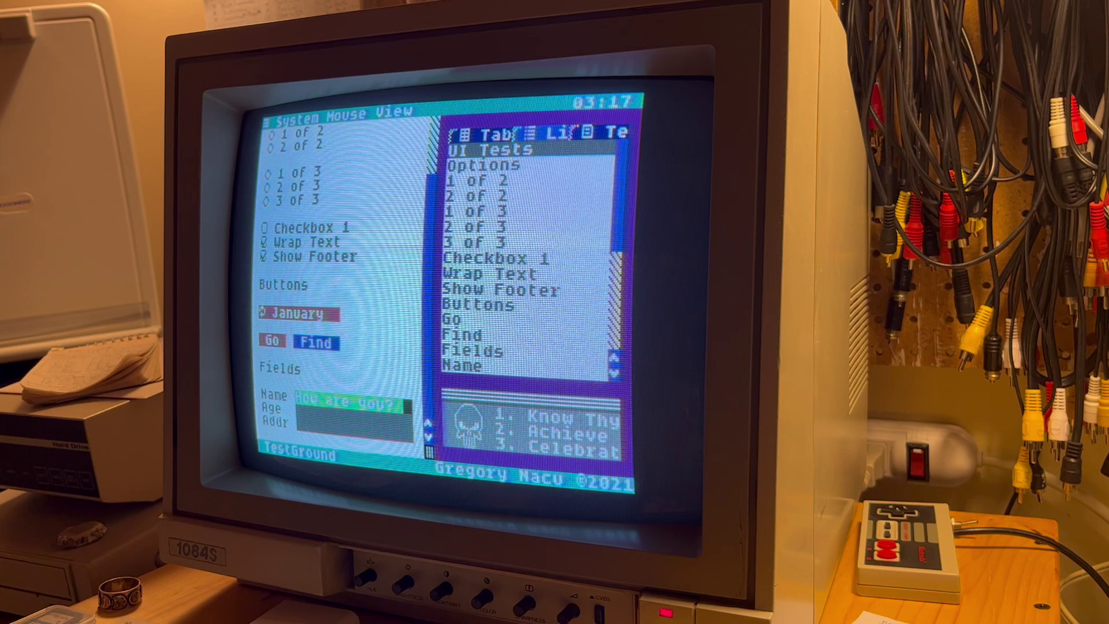
pyautogui.click(300, 114)
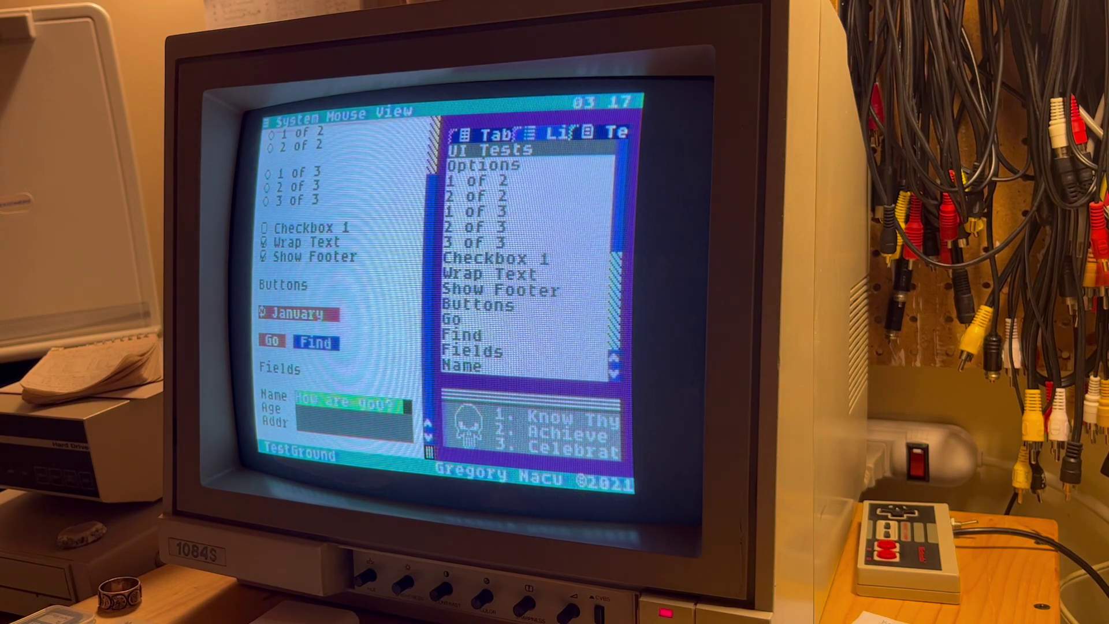
# Go home and rewrite the calendar Notes as "Greg is happy.", selecting it for copying.
pyautogui.click(312, 162)
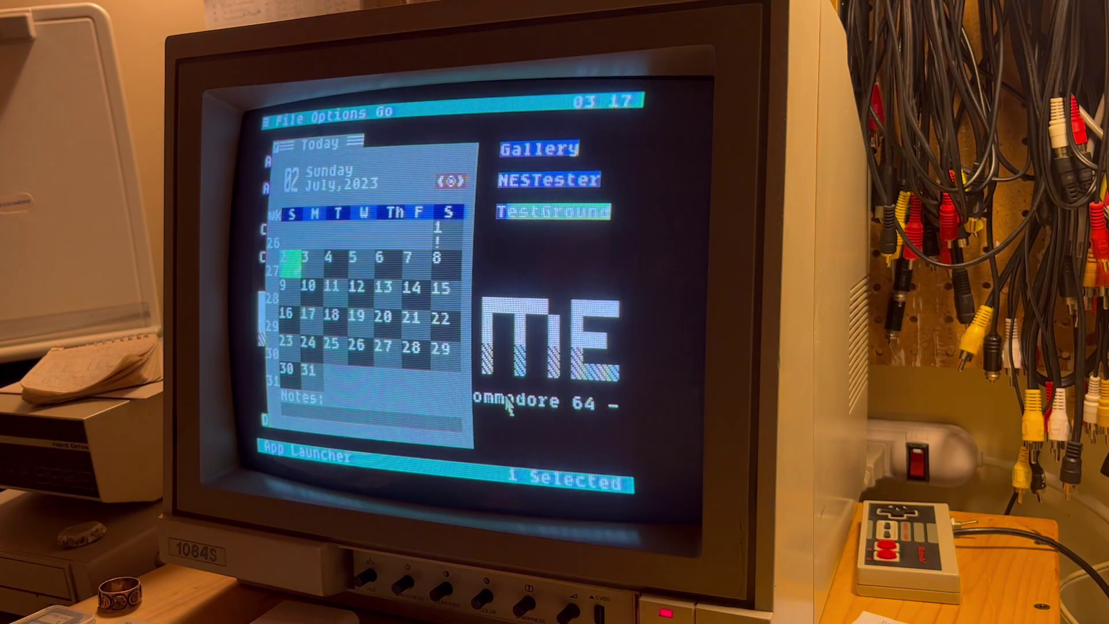
pyautogui.click(381, 423)
pyautogui.write('How are you?')
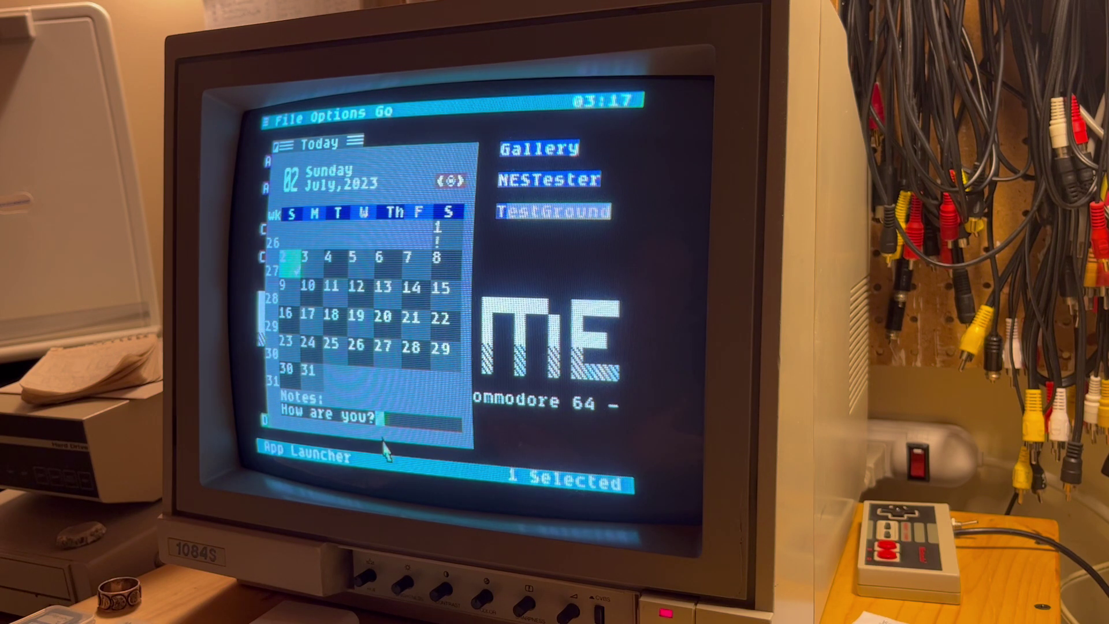
pyautogui.press('BackSpace')
pyautogui.press('BackSpace')
pyautogui.press('BackSpace')
pyautogui.write('Greg')
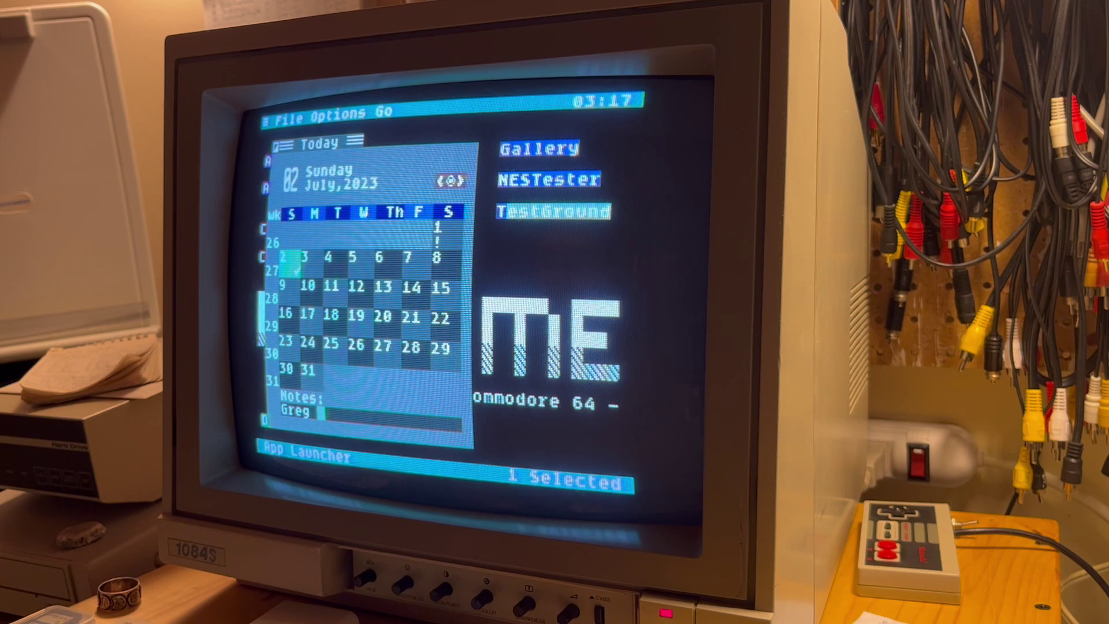
pyautogui.write(' is happy.')
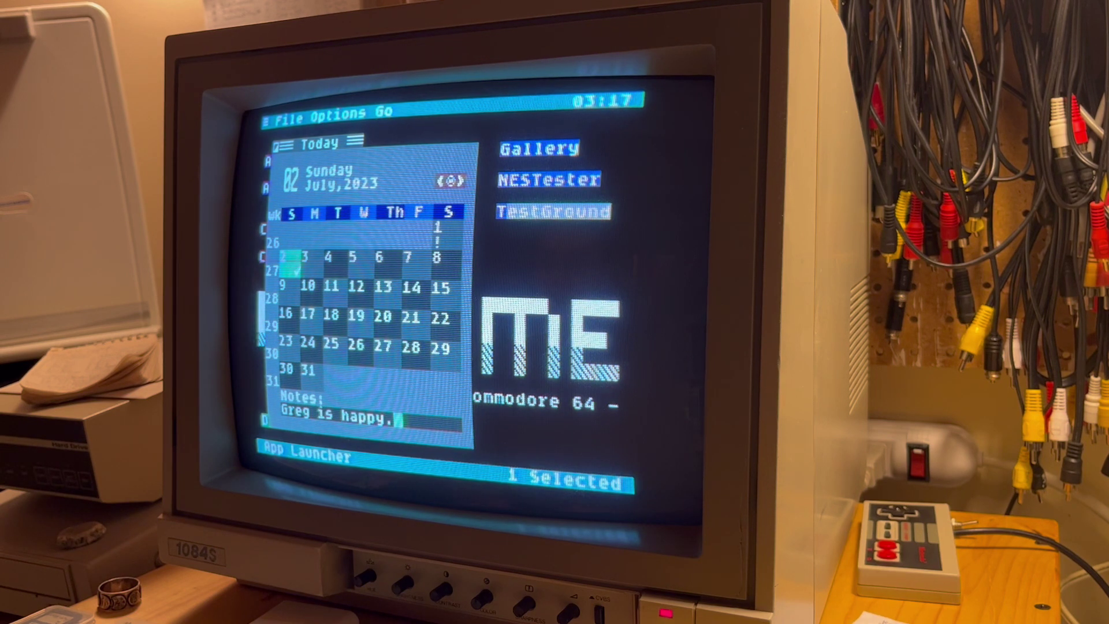
pyautogui.press('Return')
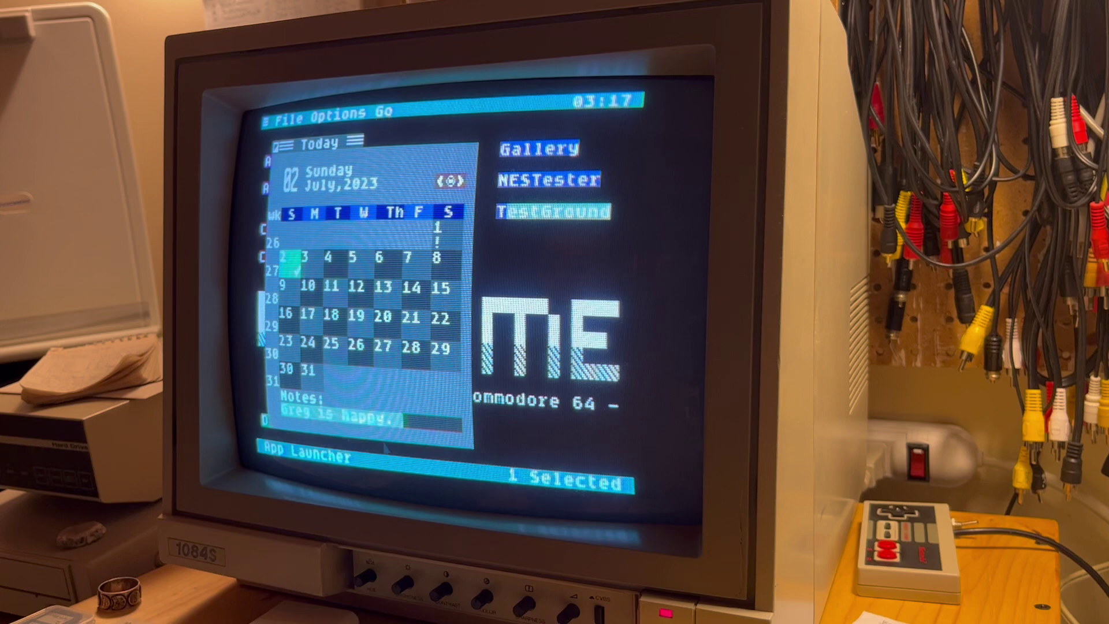
# Relaunch TestGround from the App Launcher.
pyautogui.doubleClick(533, 226)
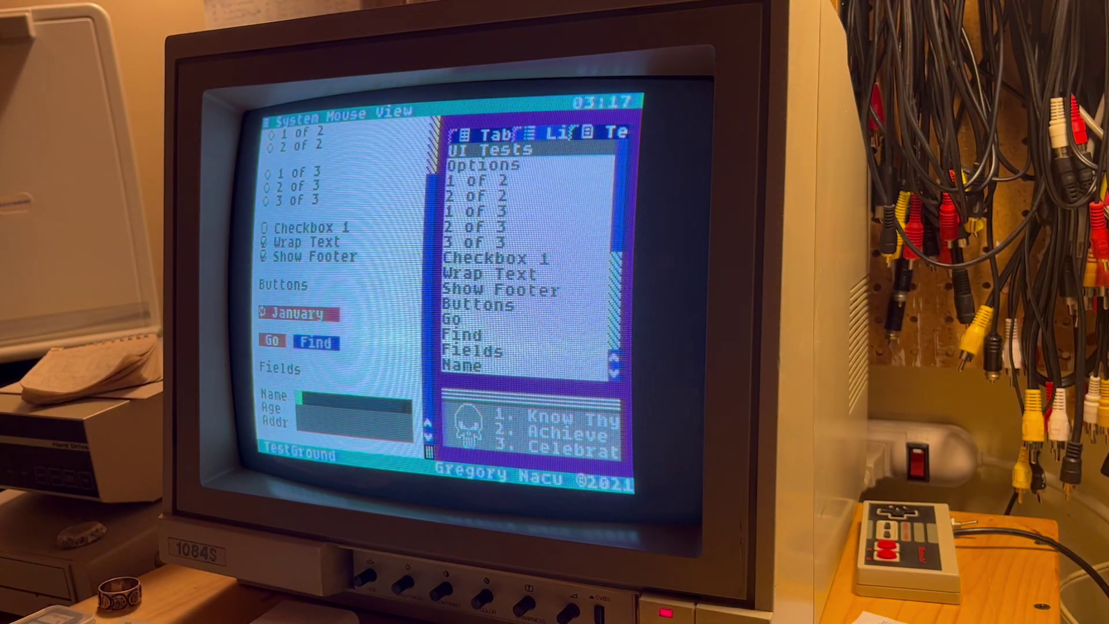